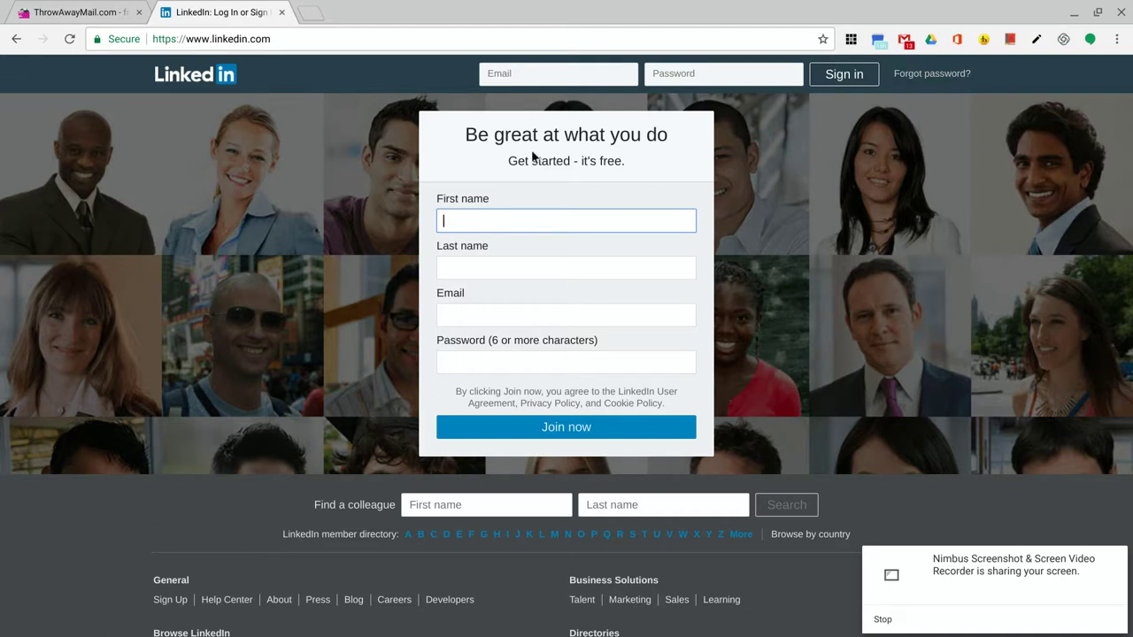
click(294, 39)
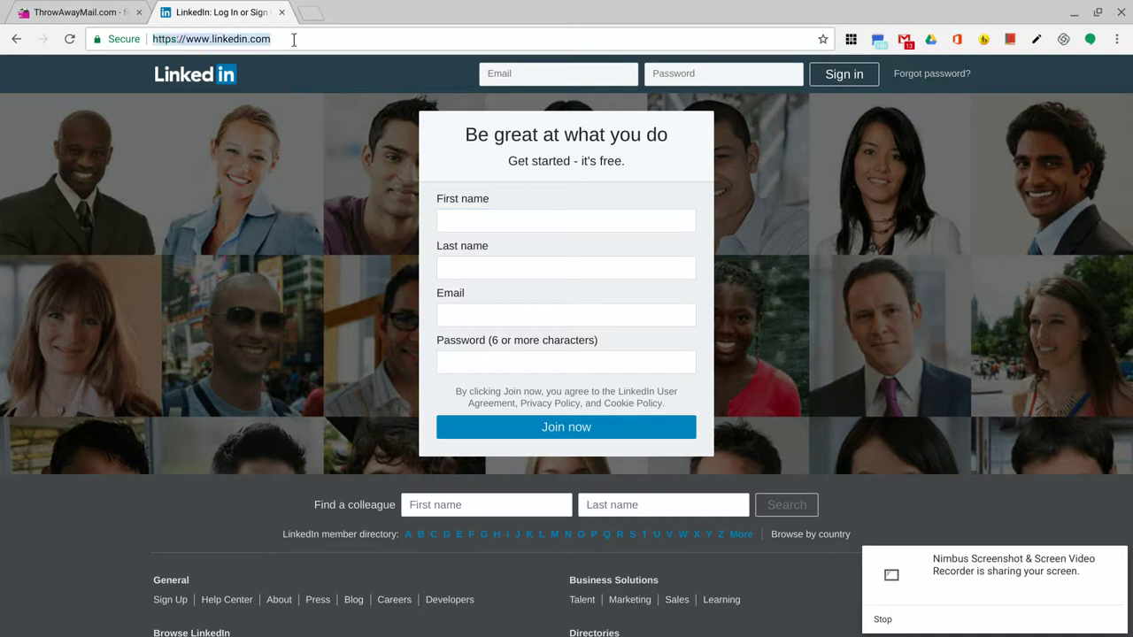
click(293, 39)
double_click(293, 39)
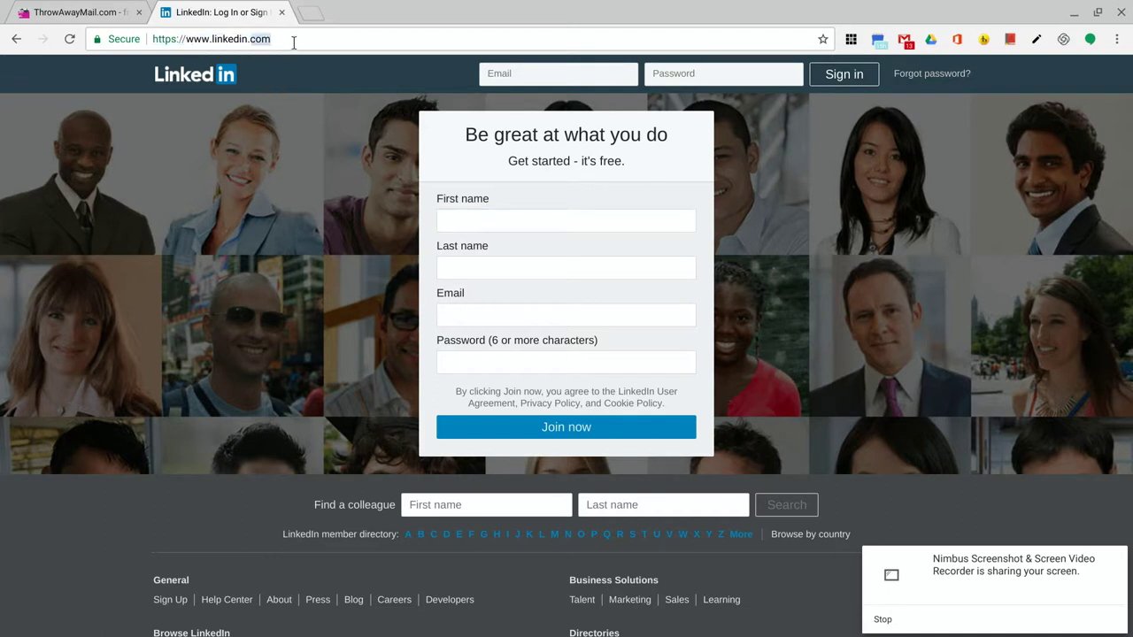
click(293, 39)
- Enter the account holder's first and last name, correcting the first-name typo
click(503, 216)
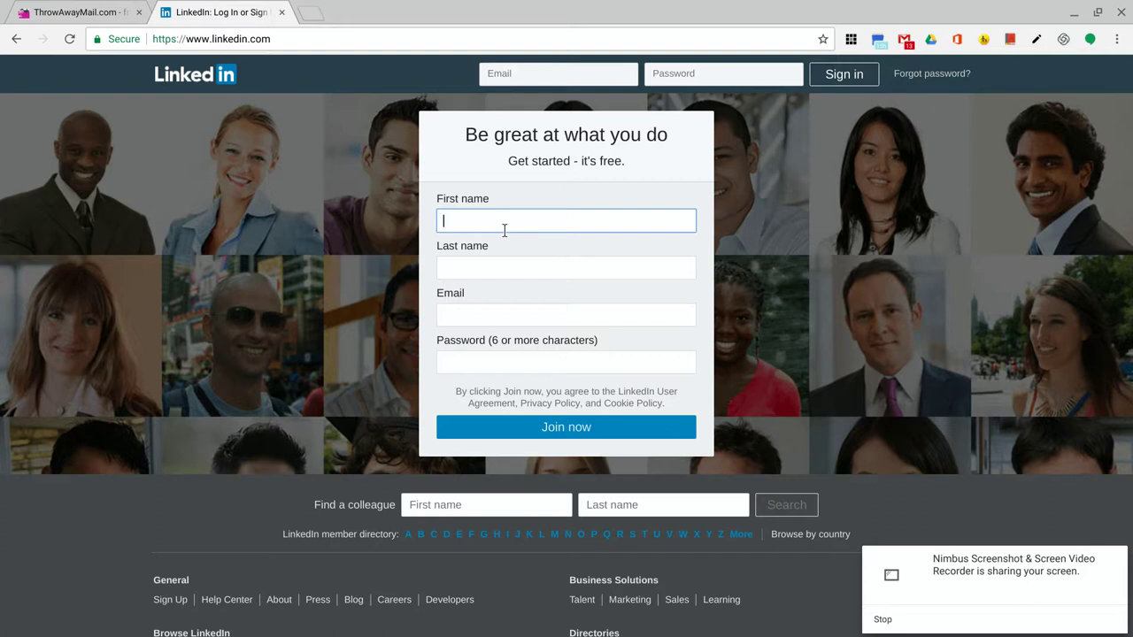
text(Y)
text(ada)
key(BackSpace)
key(BackSpace)
key(BackSpace)
text(oda)
click(512, 269)
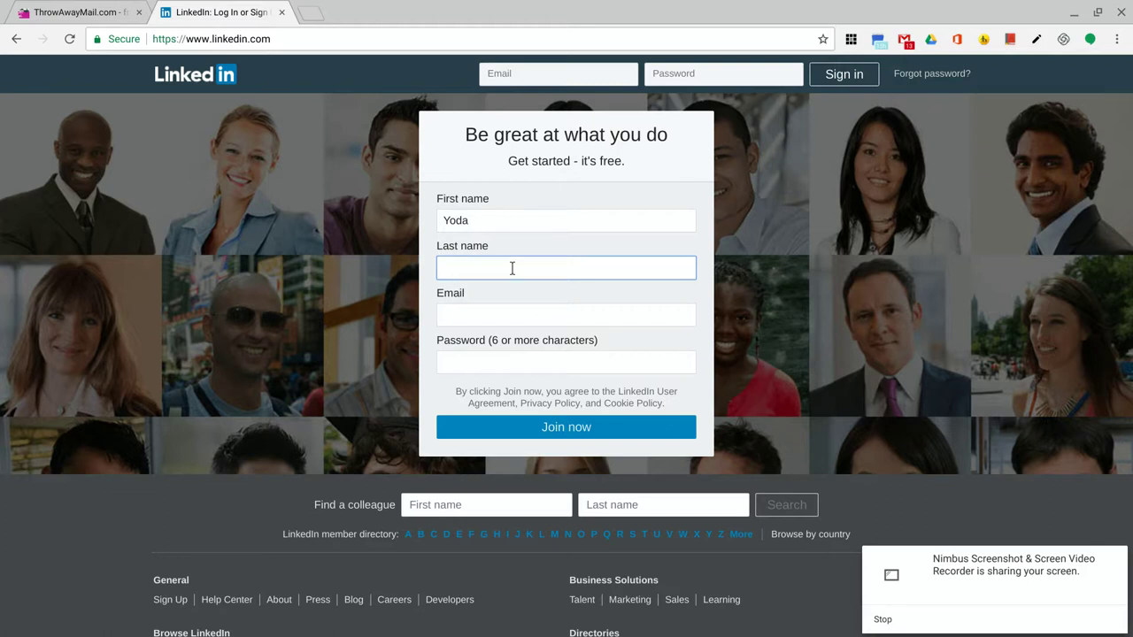
text(F)
text(lowers)
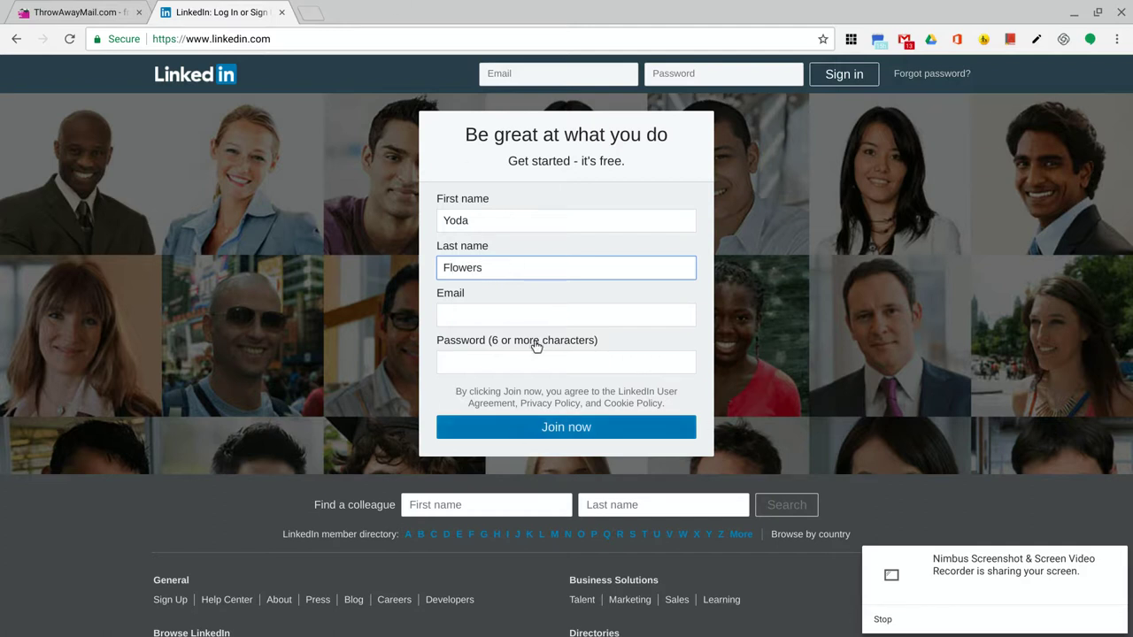
click(517, 313)
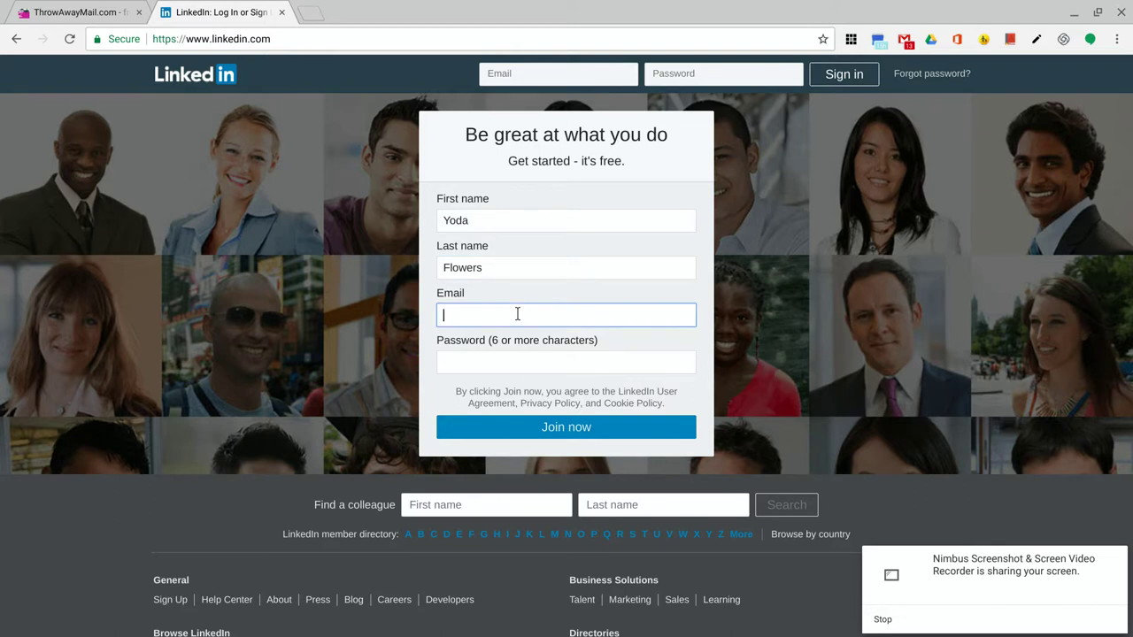
- Paste the copied disposable email into the Email field and type an account password
right_click(517, 313)
click(569, 419)
click(564, 359)
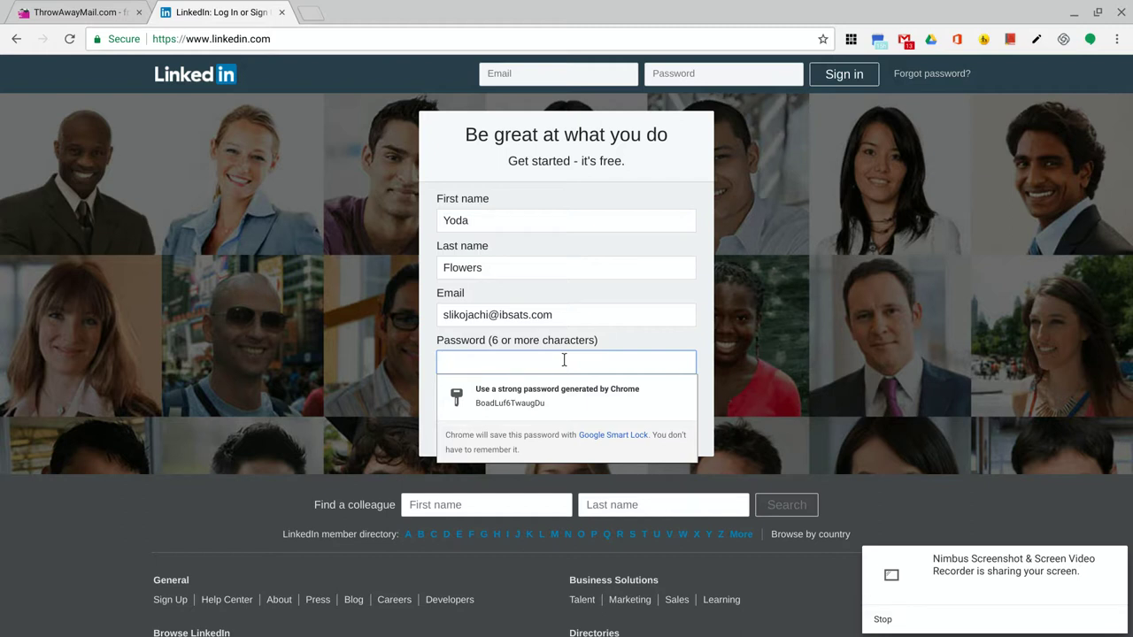
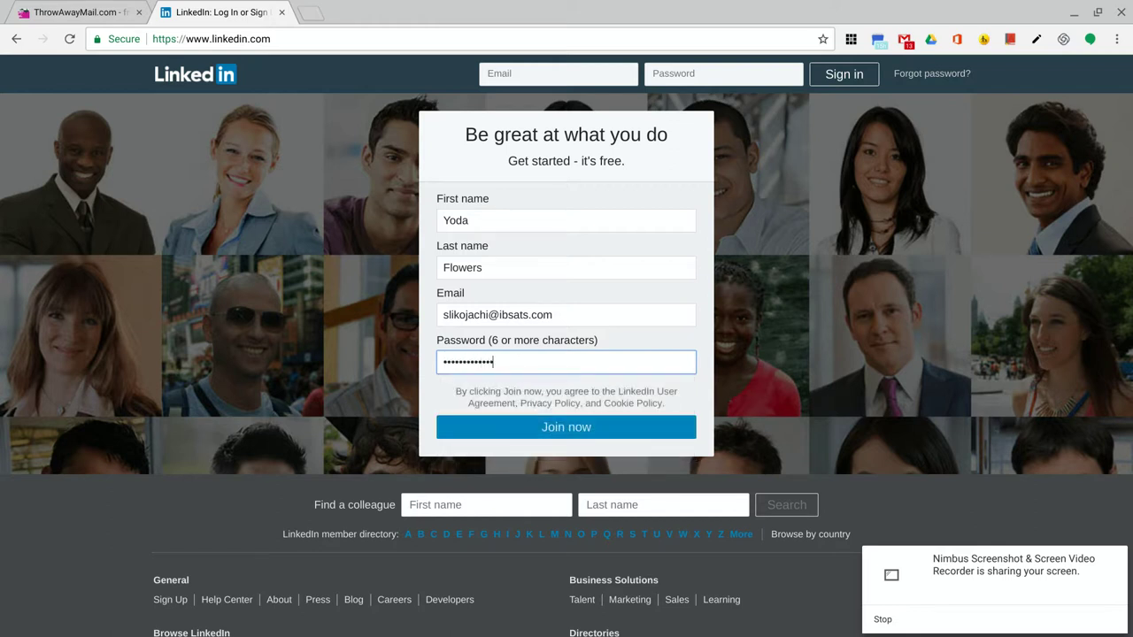
click(622, 431)
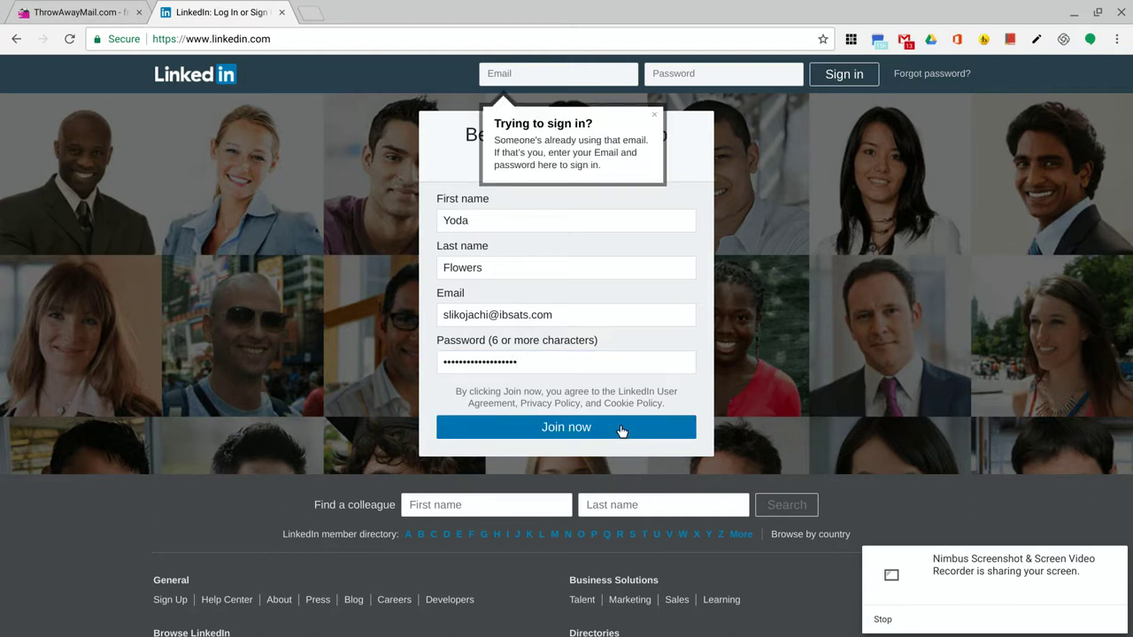
click(576, 433)
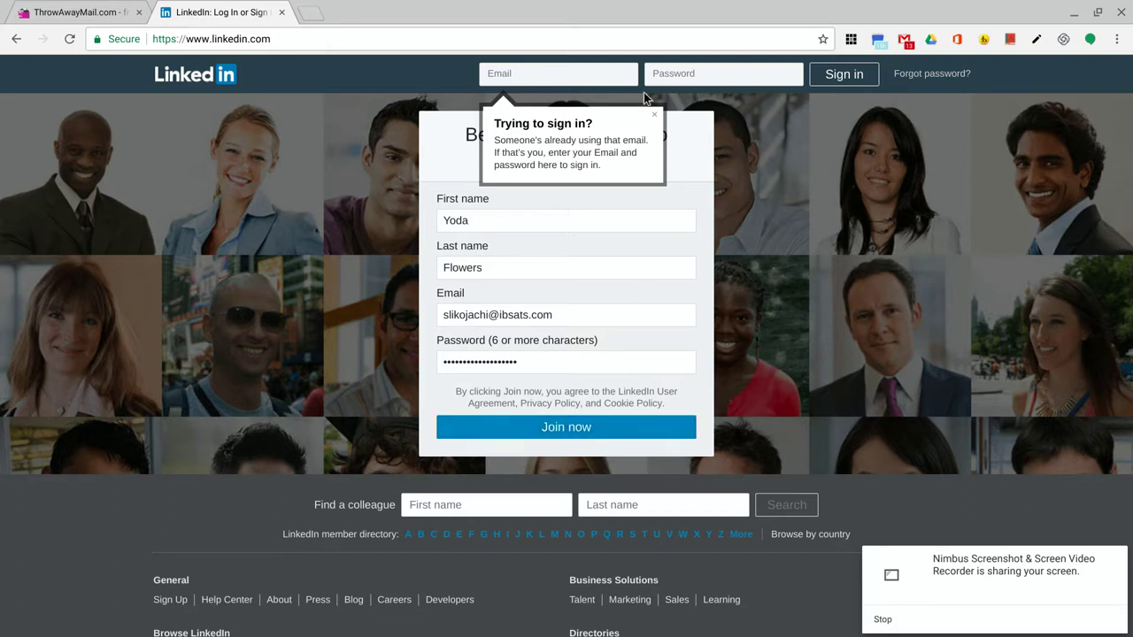
click(652, 120)
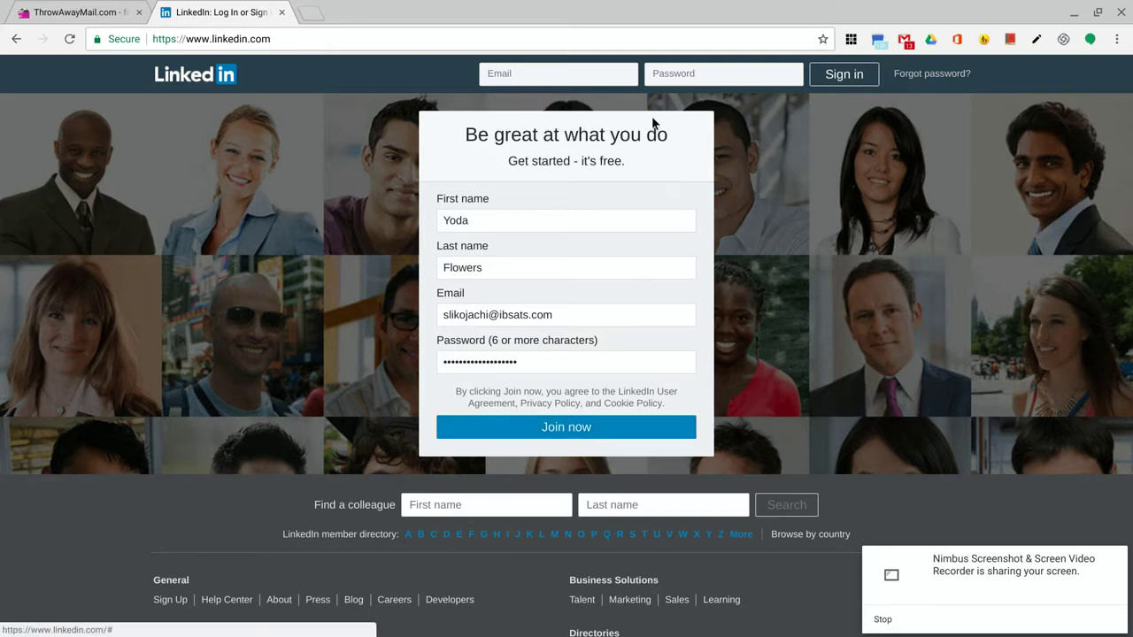
click(565, 428)
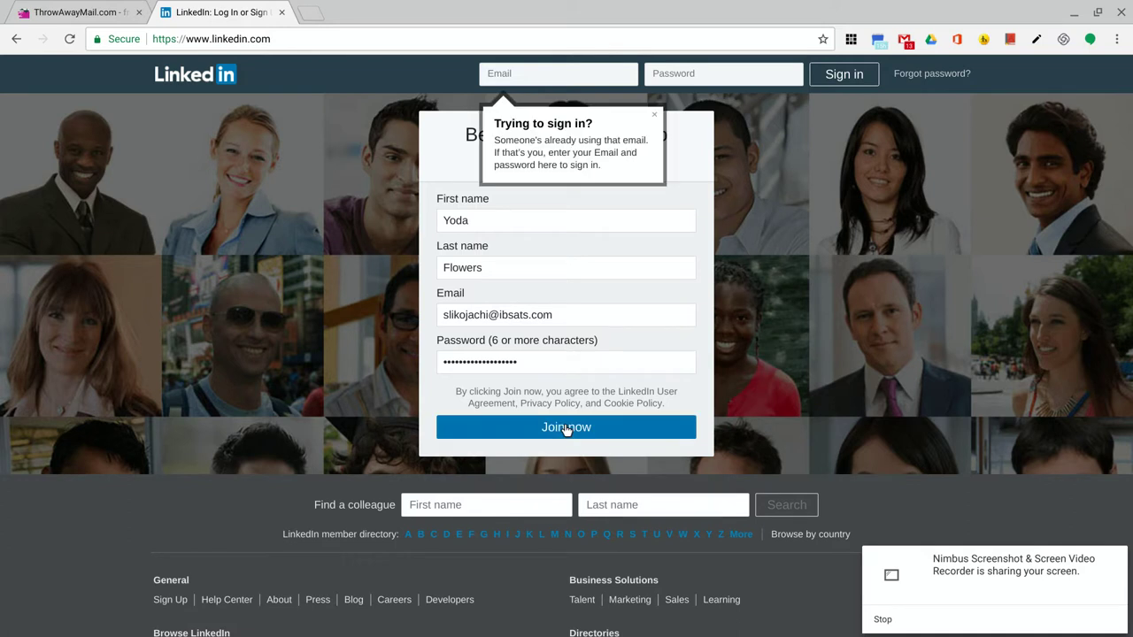
click(655, 116)
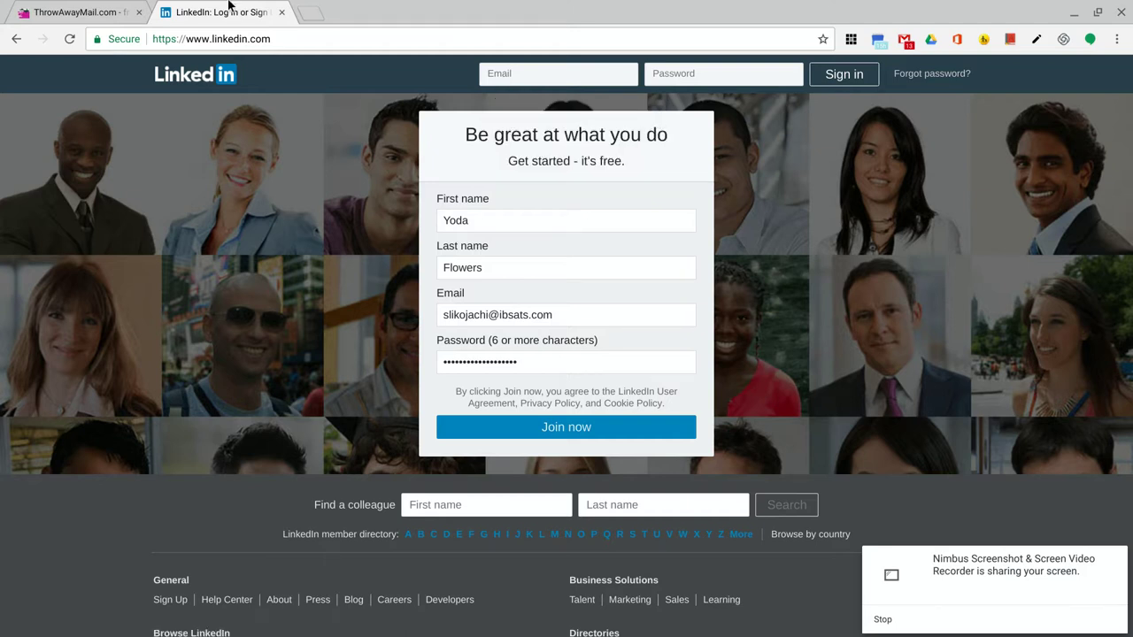
- Generate a new disposable address in ThrowAwayMail and copy it
click(40, 9)
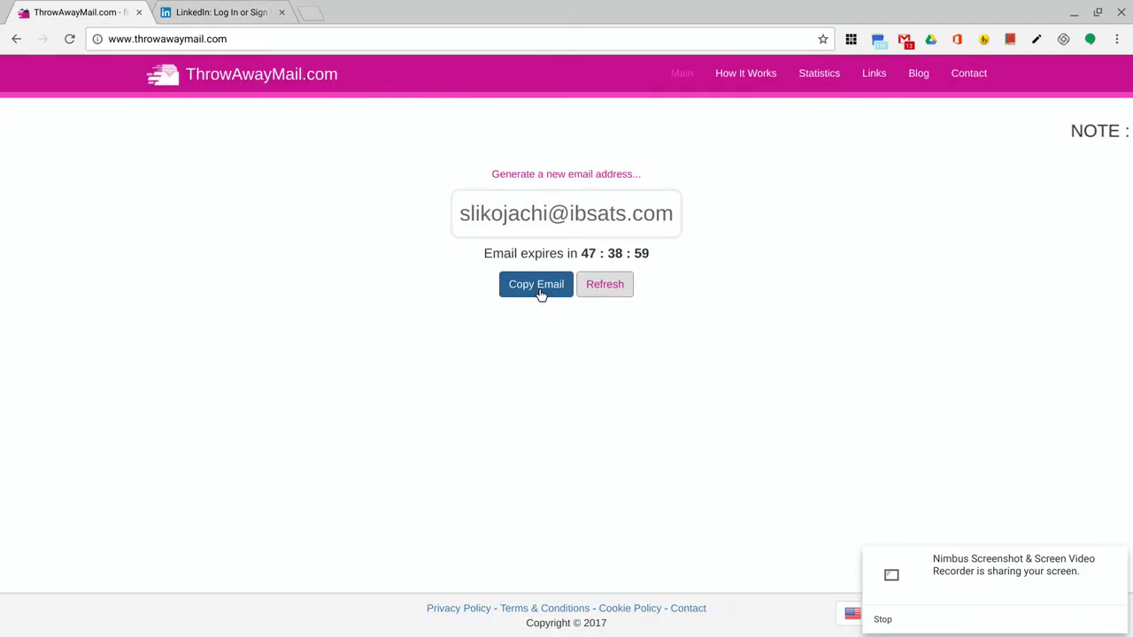
click(606, 290)
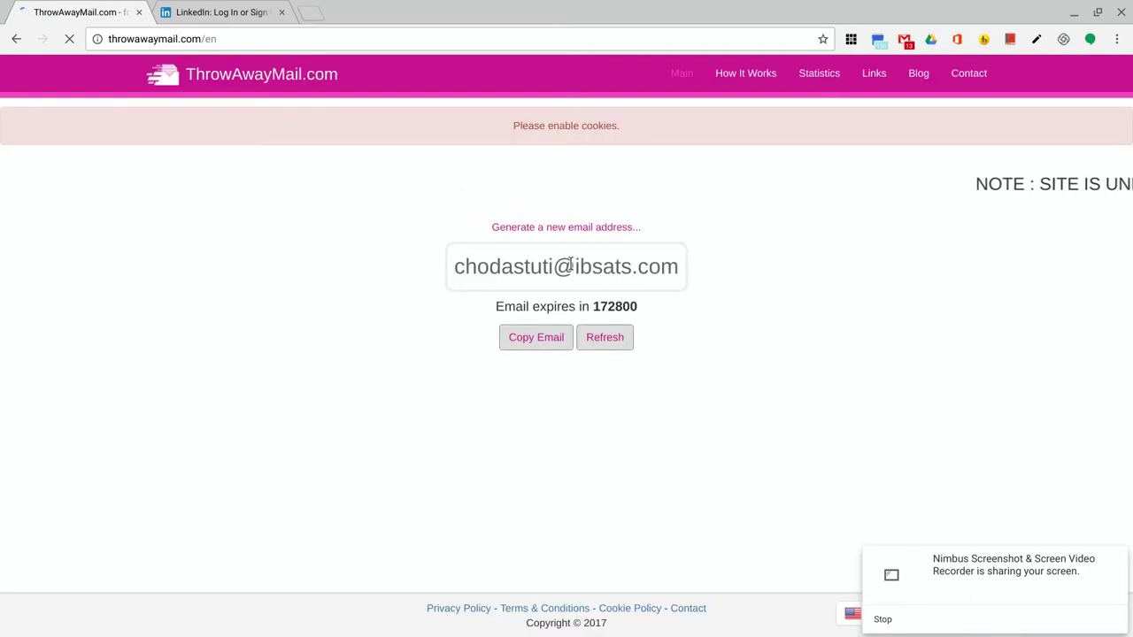
right_click(569, 263)
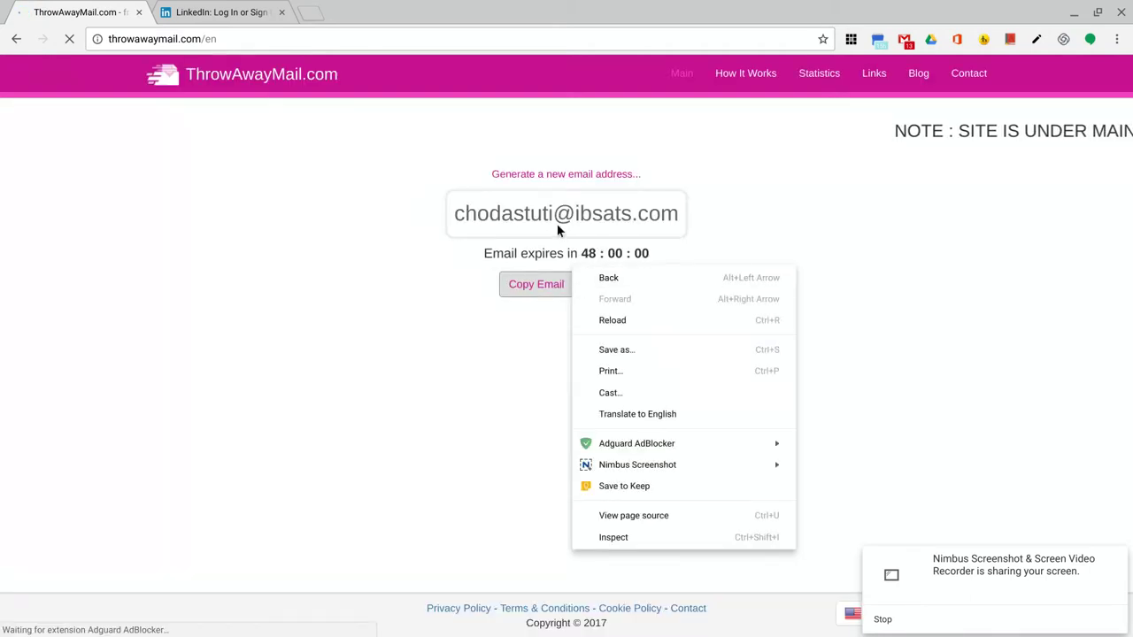
click(557, 229)
right_click(568, 220)
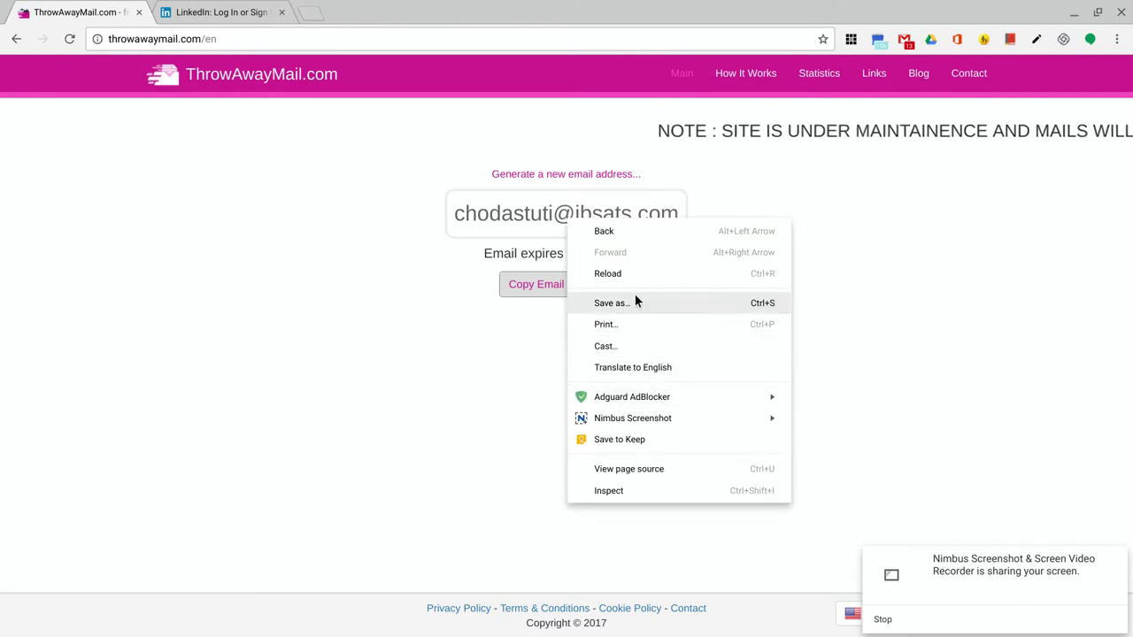
click(556, 216)
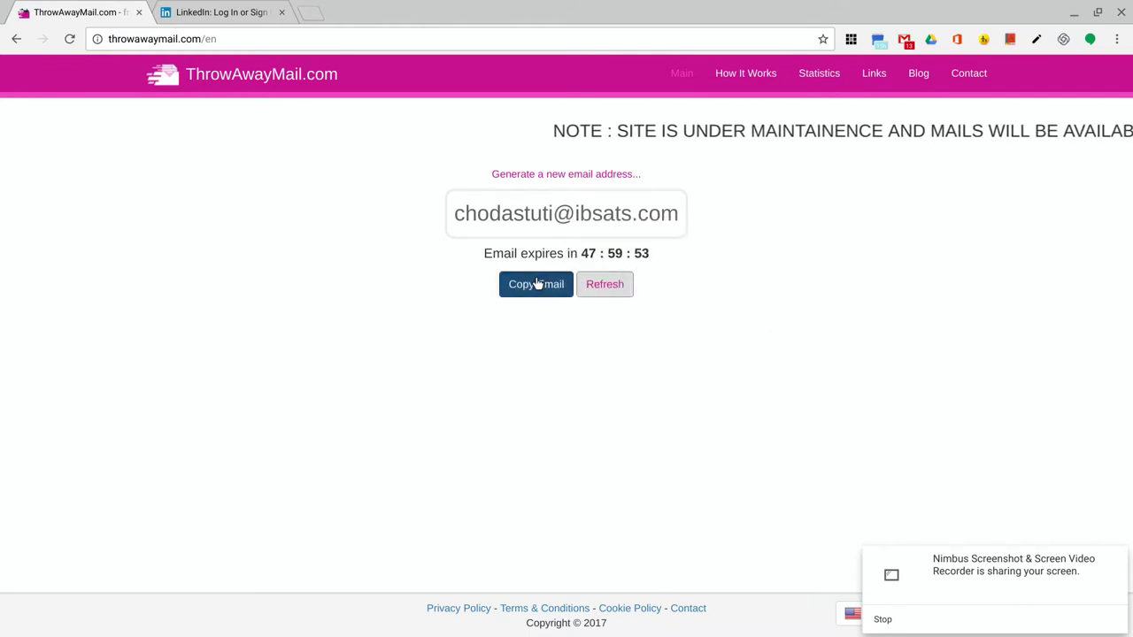
click(537, 284)
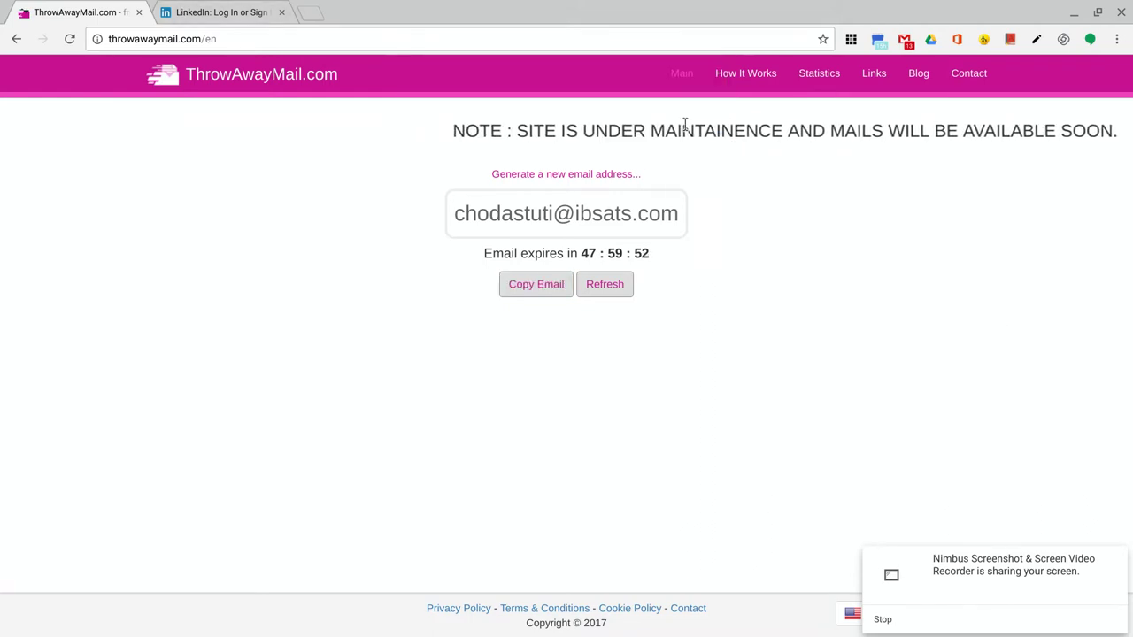
click(216, 11)
- Replace the rejected email with the fresh disposable address and submit the join form
drag(554, 314, 301, 283)
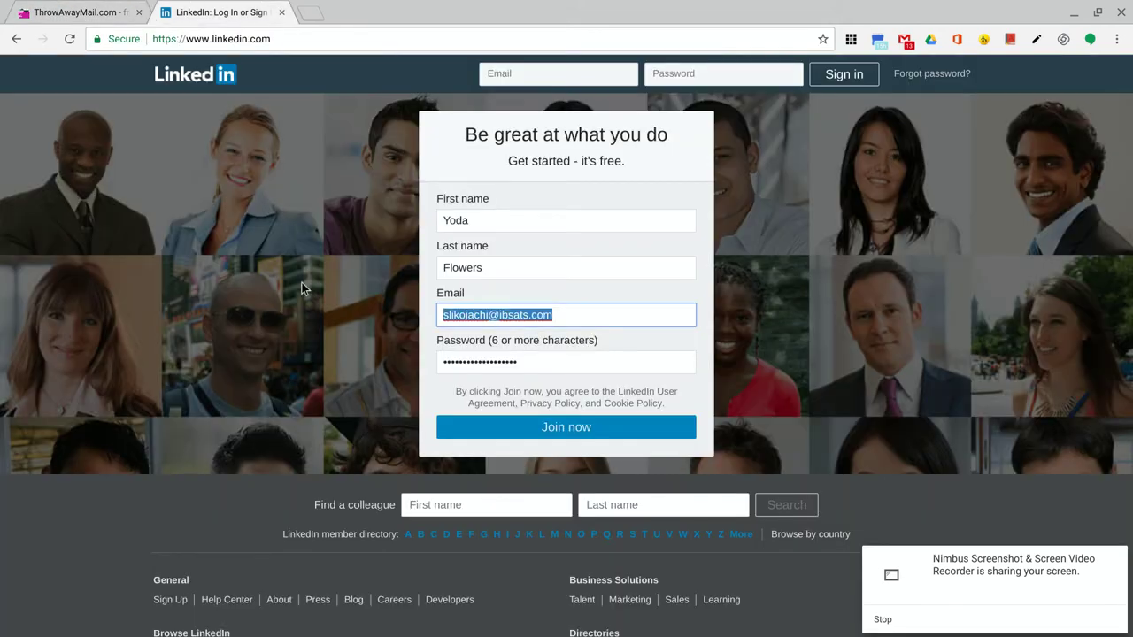
key(BackSpace)
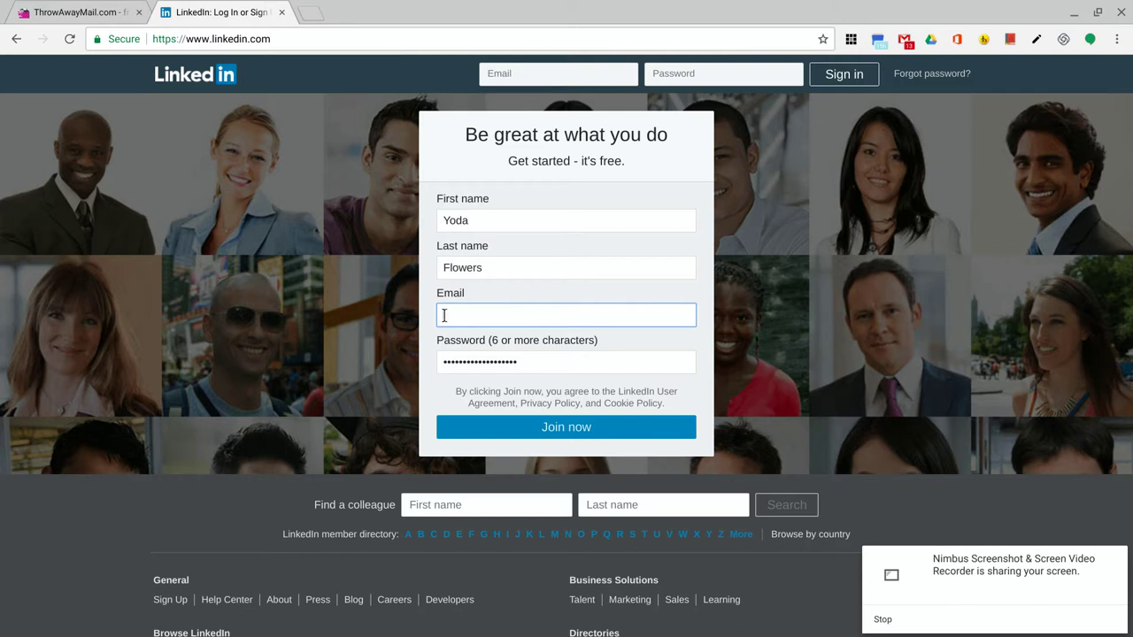
right_click(444, 315)
click(549, 420)
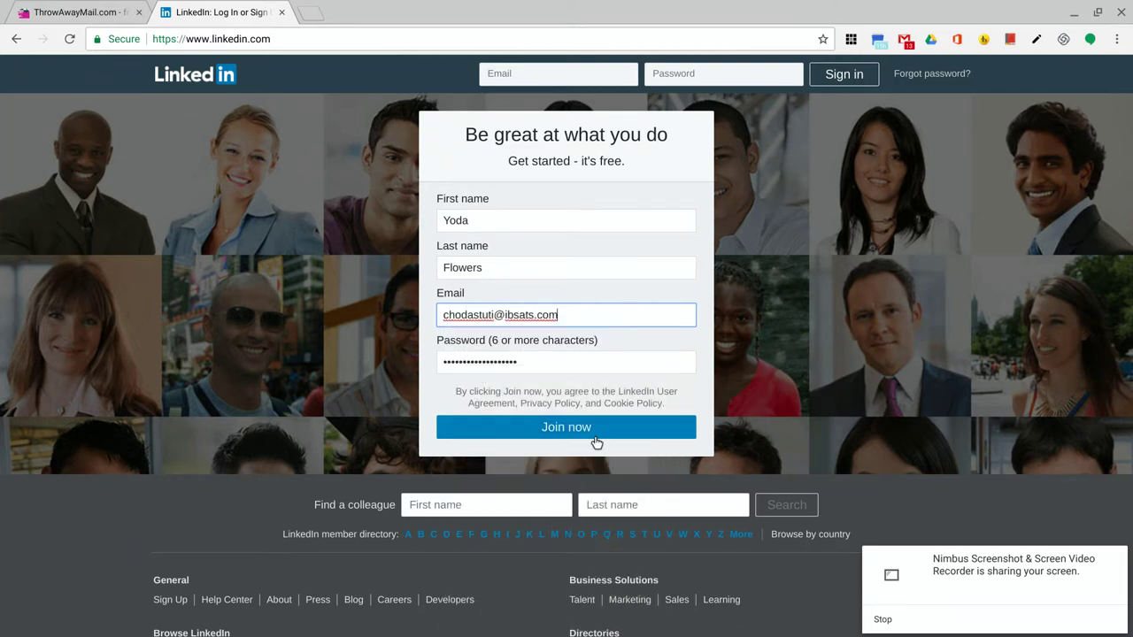
click(597, 435)
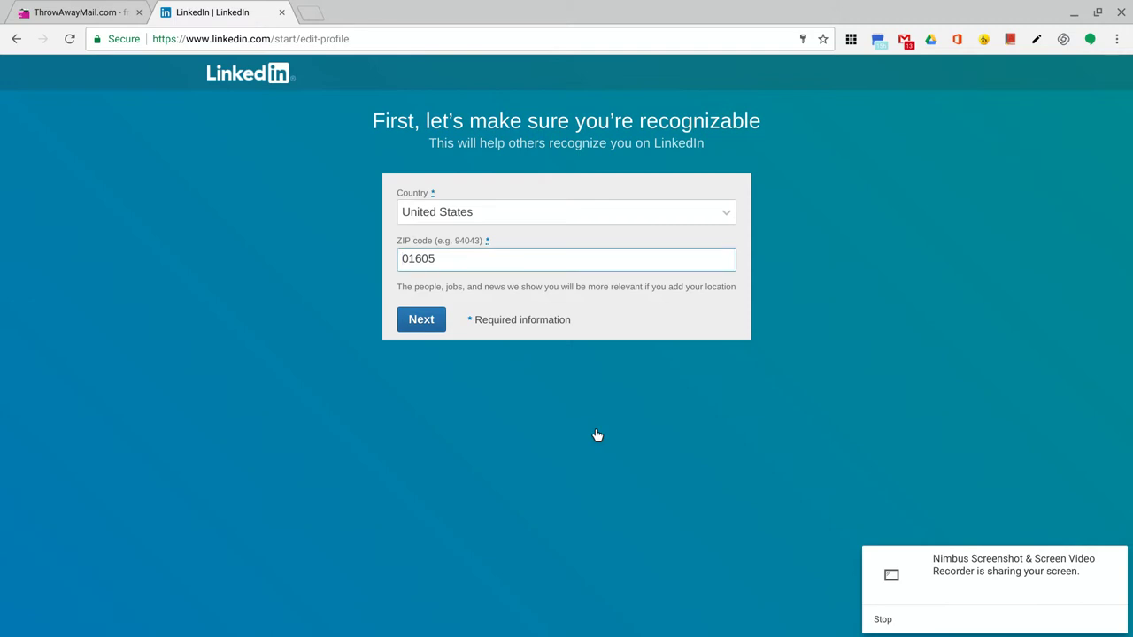
- Confirm the location and enter job title 'jedi', replacing the misspelled entry
click(419, 317)
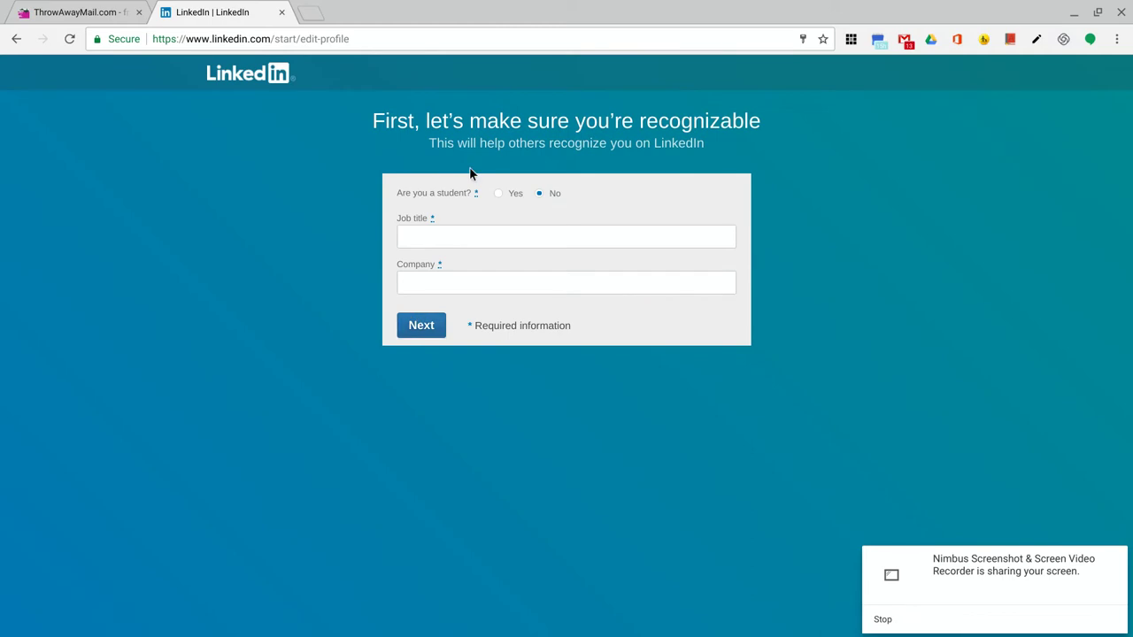
click(419, 240)
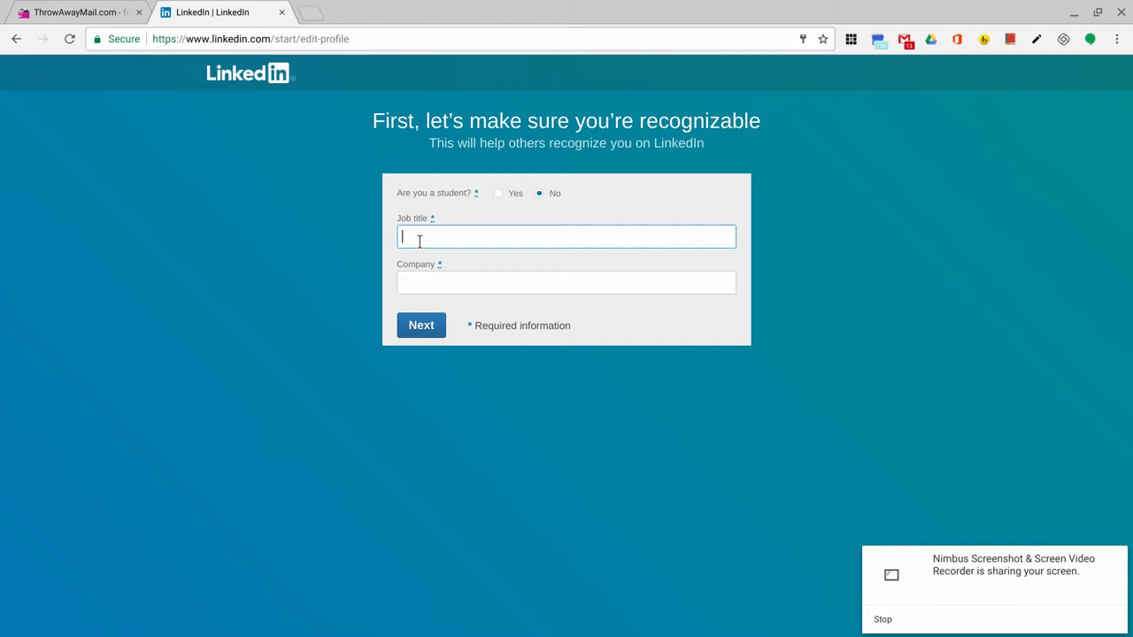
text(a)
text(thelete)
drag(472, 243, 376, 230)
key(BackSpace)
text(je)
text(di)
- Set company to nvidia and industry to Banking, then submit the work details
click(474, 283)
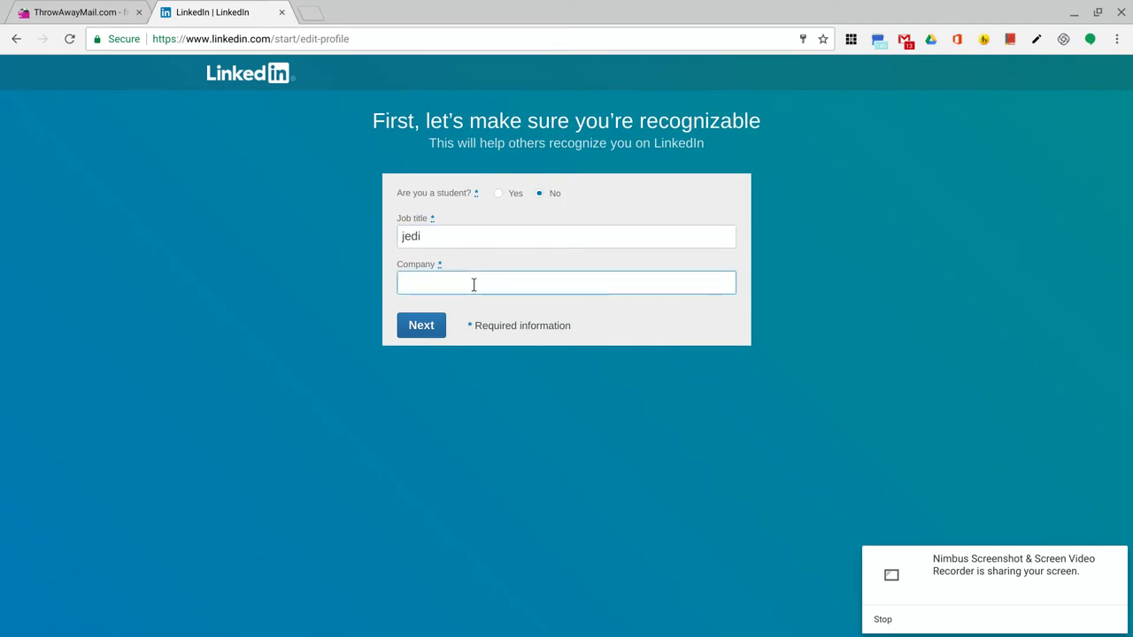
text(nvidia)
click(971, 272)
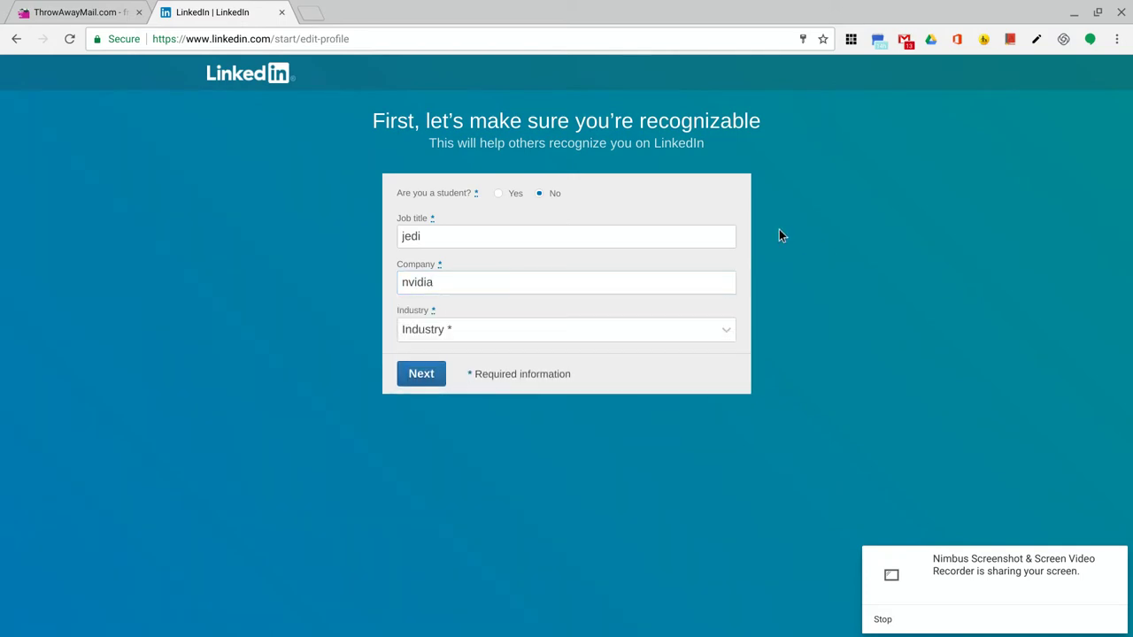
click(545, 325)
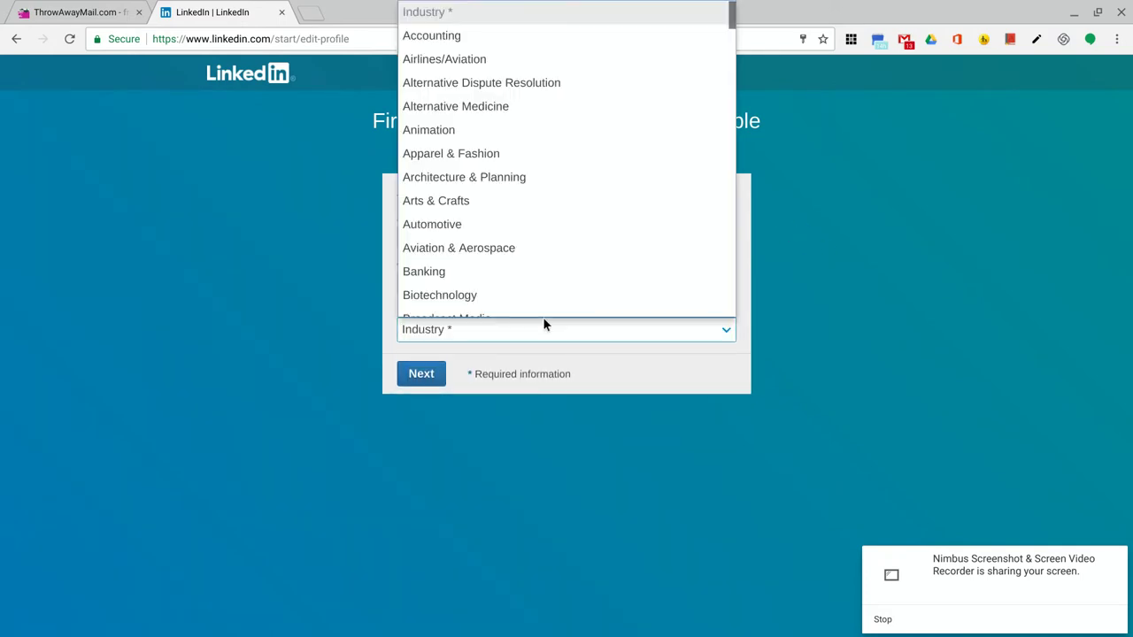
click(486, 258)
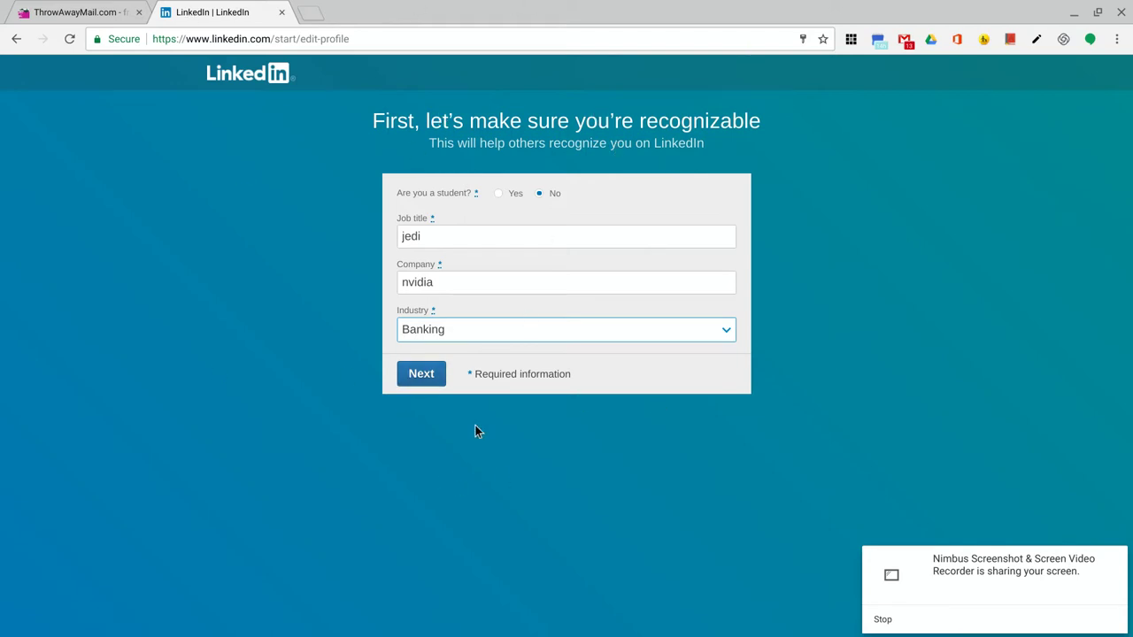
click(428, 368)
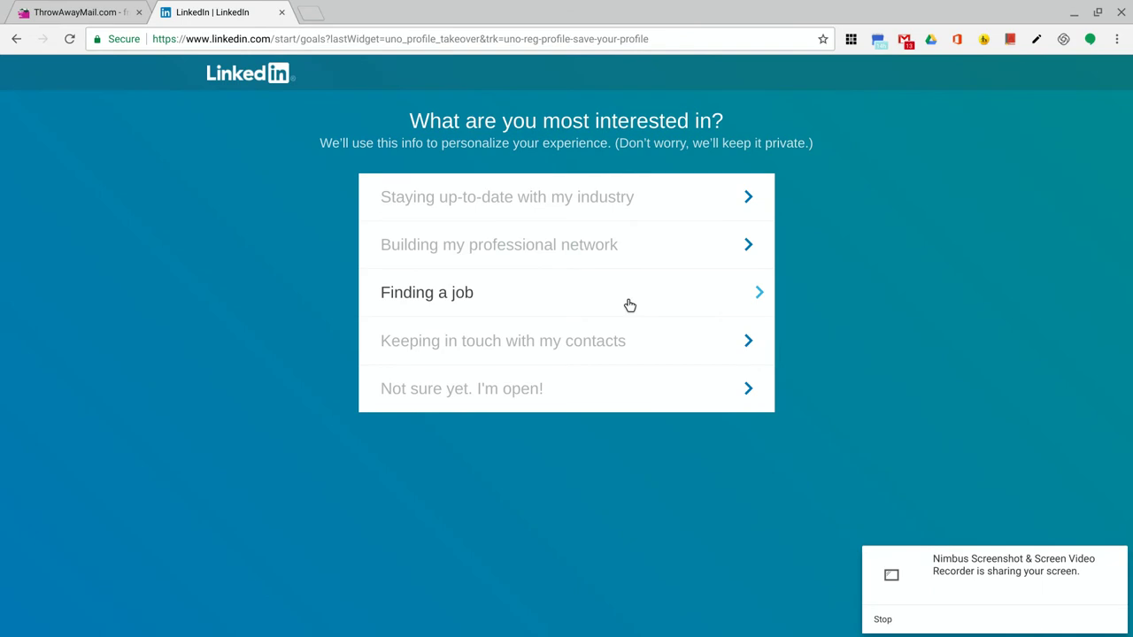
- Choose 'Finding a job' as the main interest
click(454, 295)
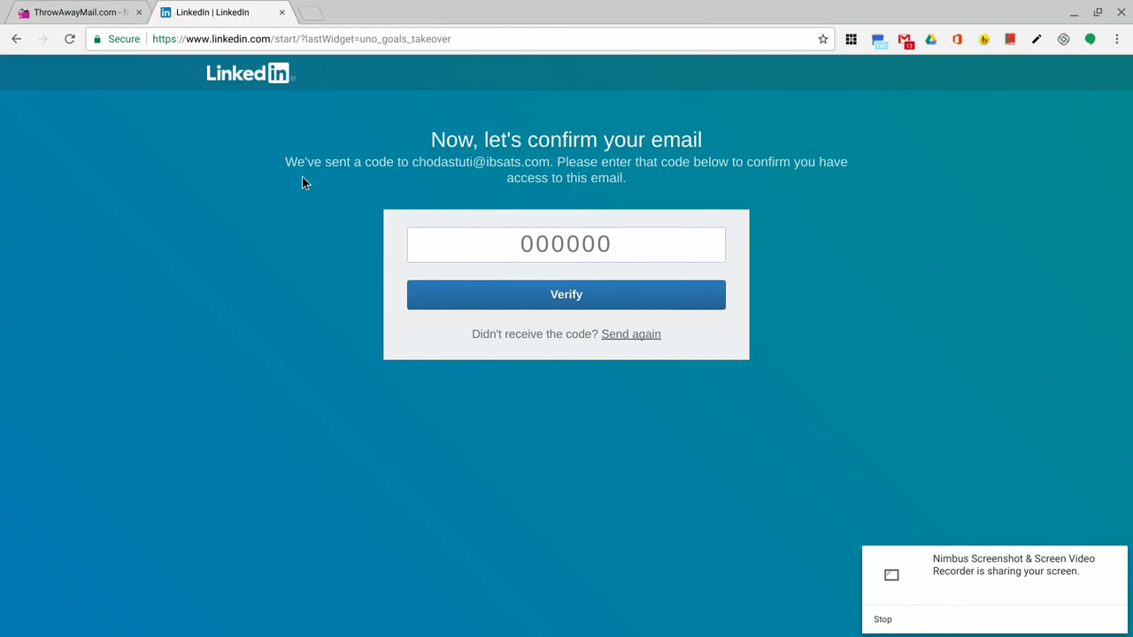
click(103, 7)
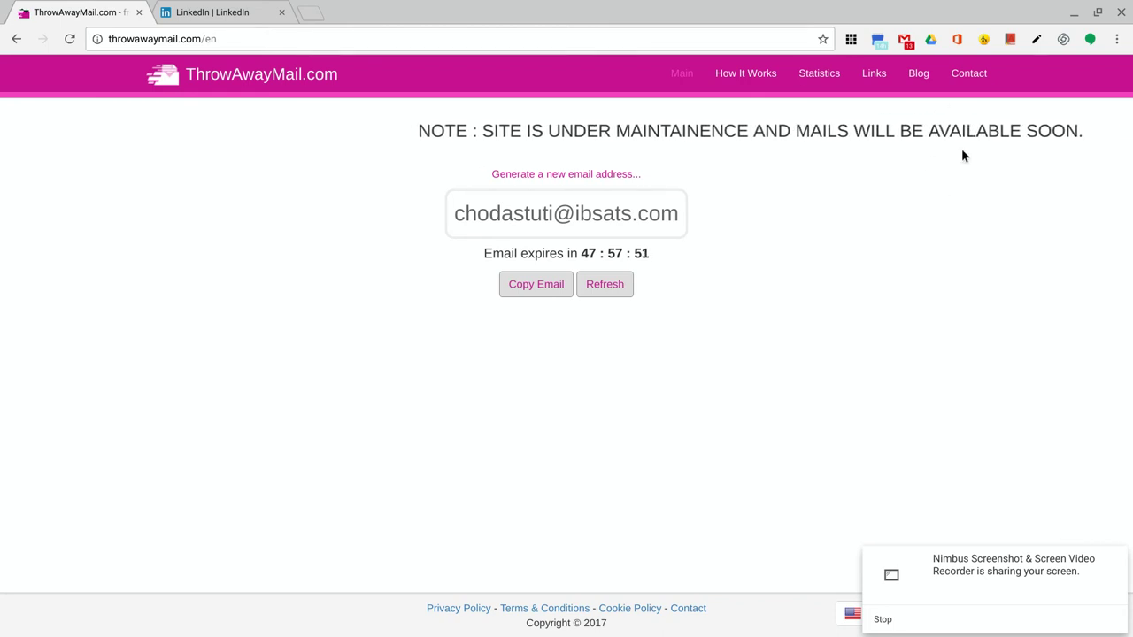
click(245, 6)
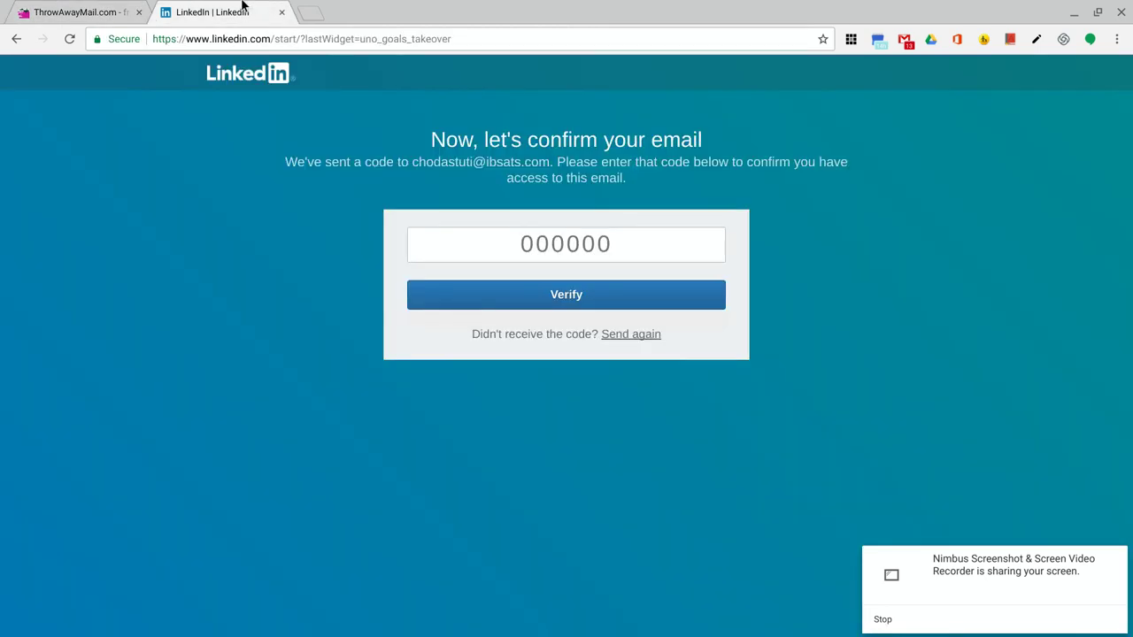
click(40, 13)
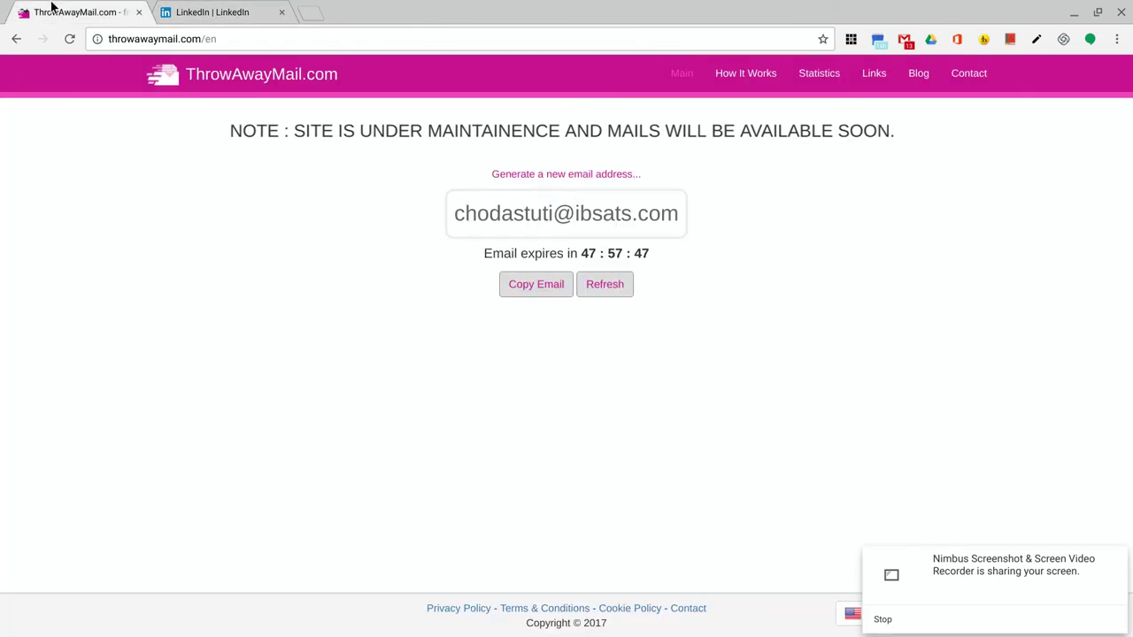
click(195, 13)
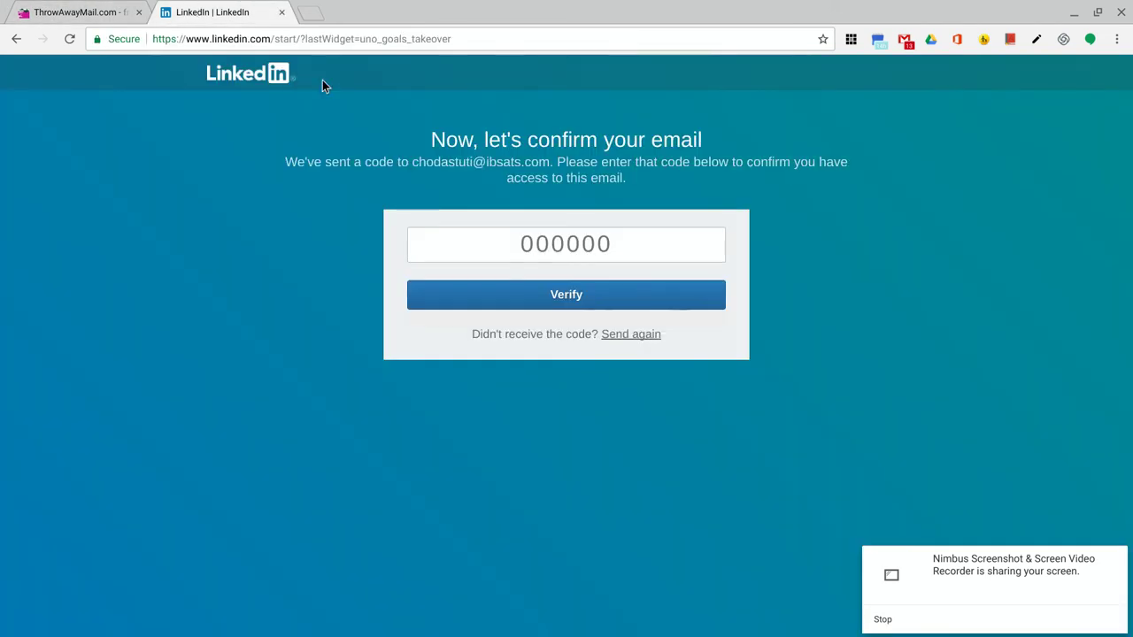
click(348, 41)
click(355, 41)
click(450, 42)
click(628, 251)
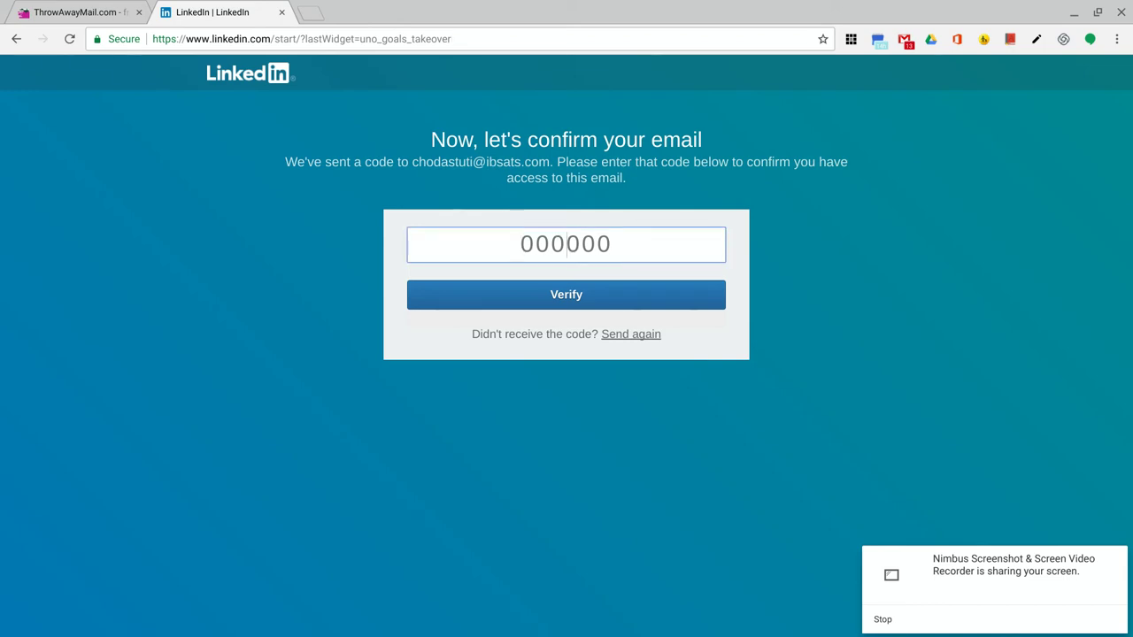
- Enter a placeholder verification code, then strip the URL path to load LinkedIn's home page
text(12345)
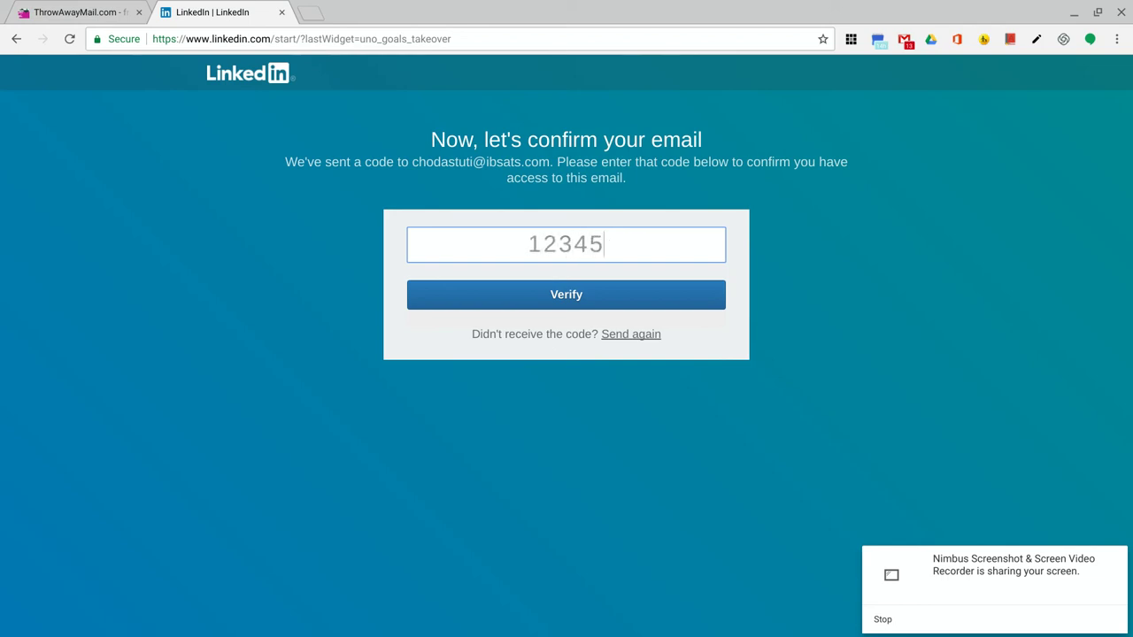
text(6)
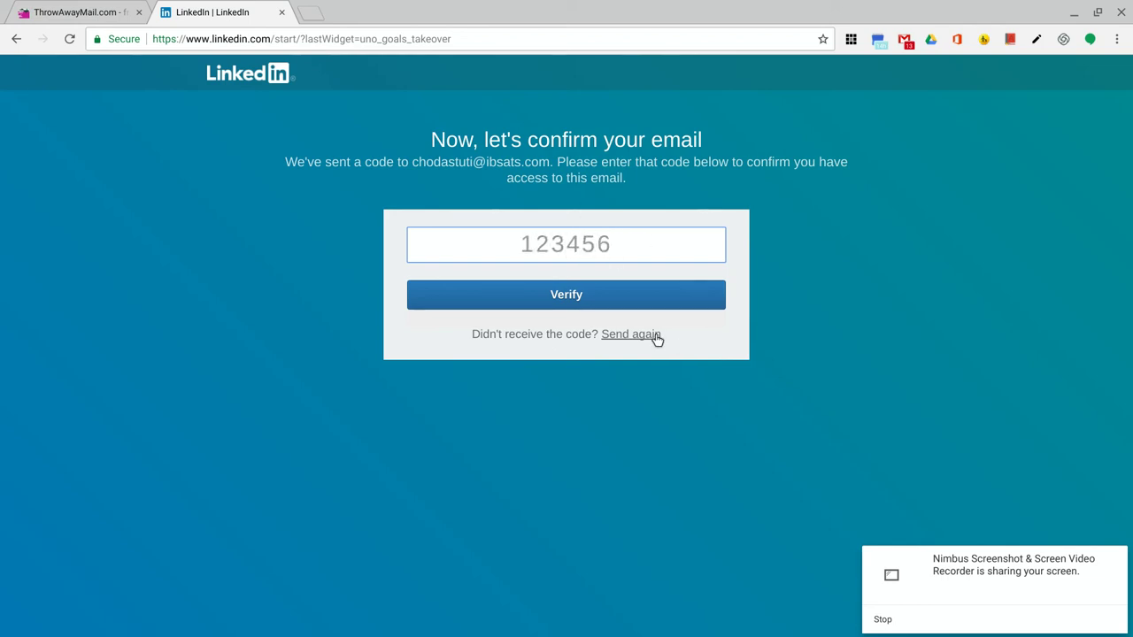
drag(469, 38, 319, 38)
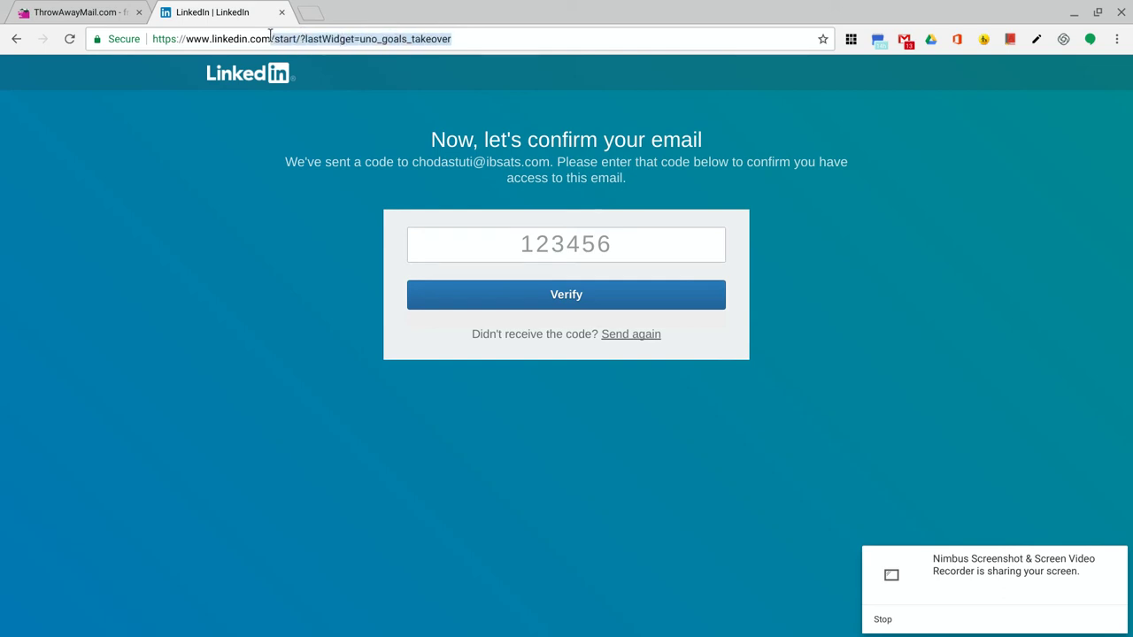
drag(318, 38, 271, 39)
key(BackSpace)
key(BackSpace)
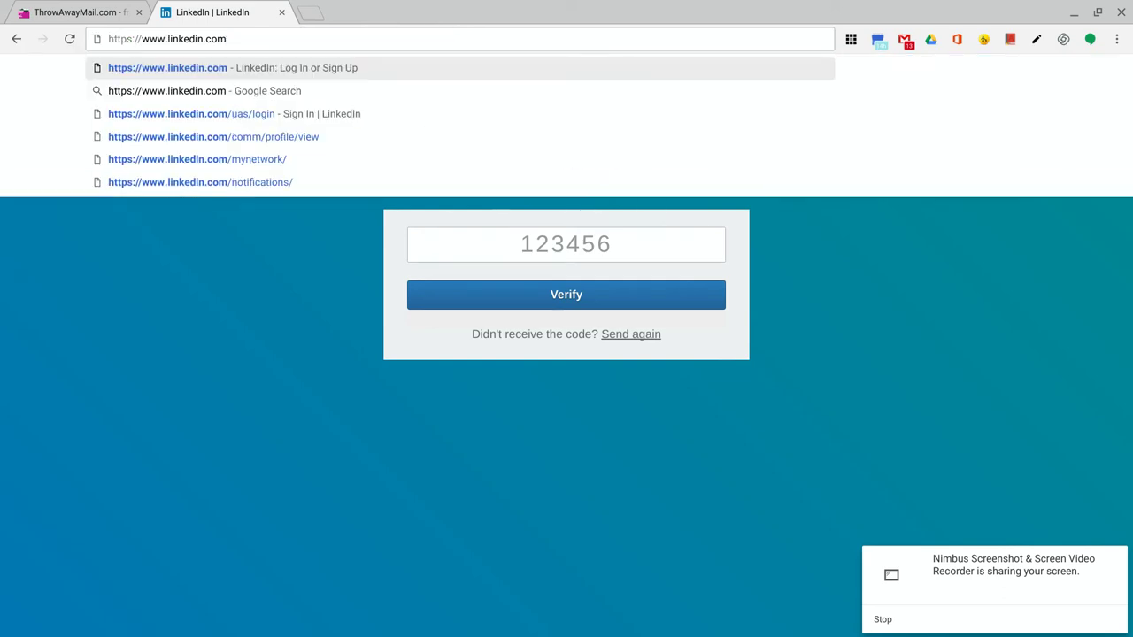
key(Return)
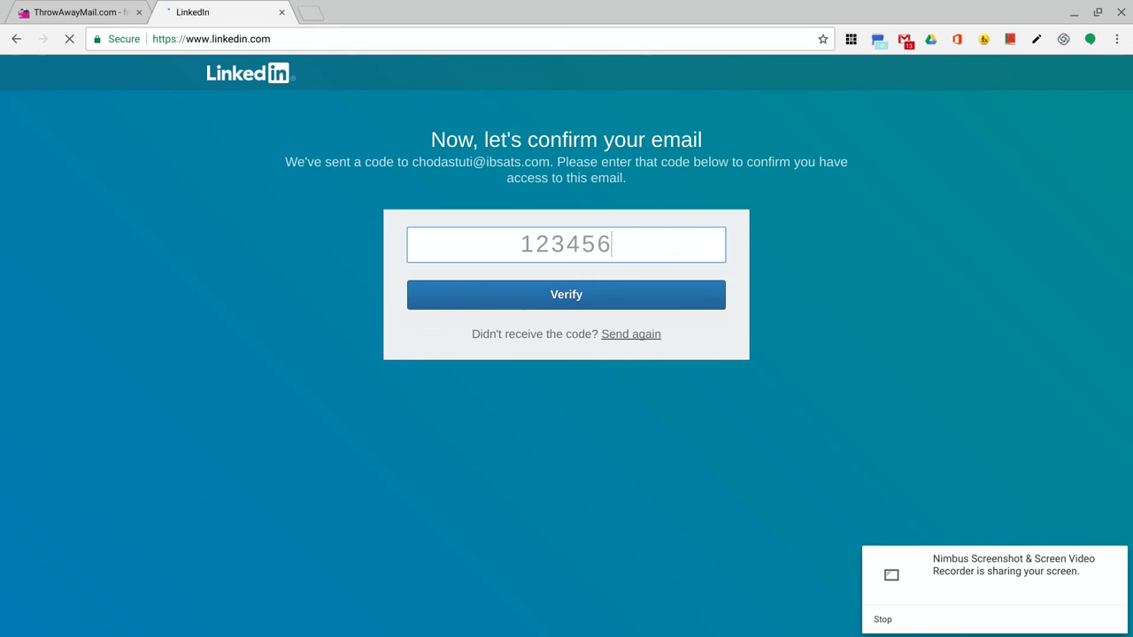